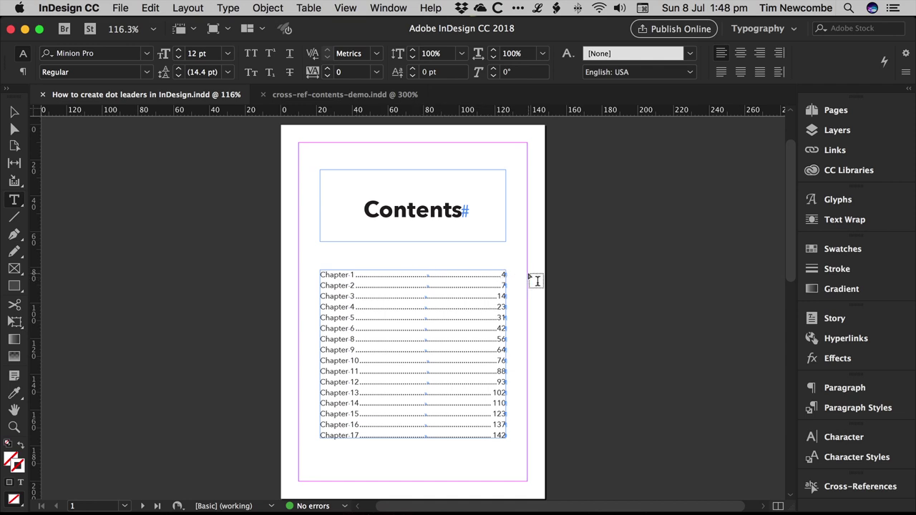
In the contents document, re-insert the tab before page number 4 and select all seven entries.
left_click(321, 96)
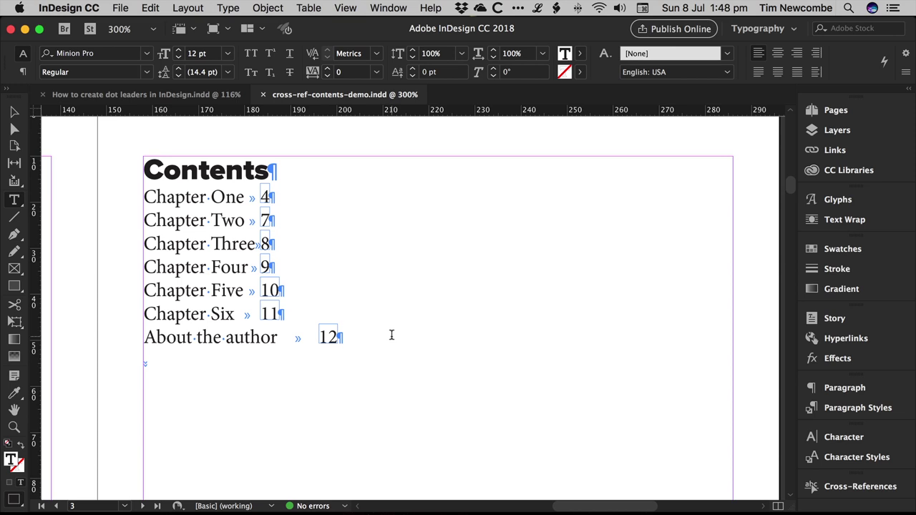
key("Left")
key("BackSpace")
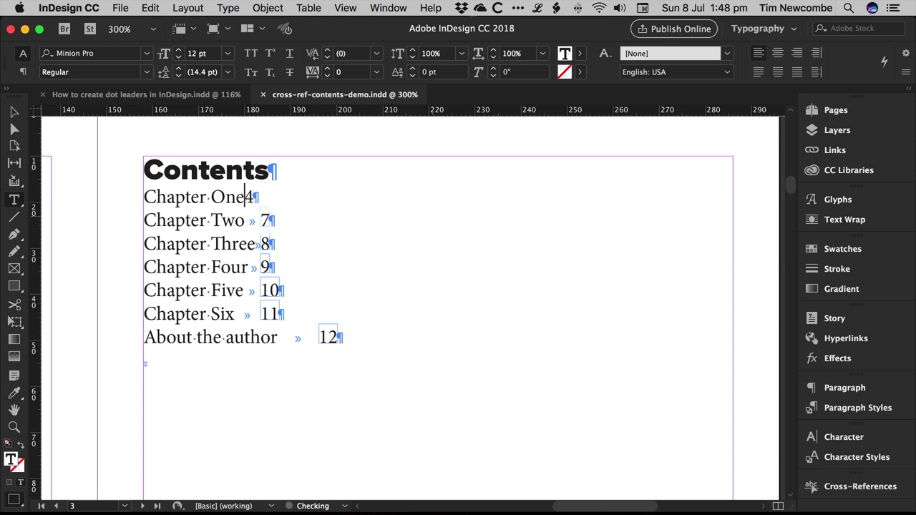
key("Tab")
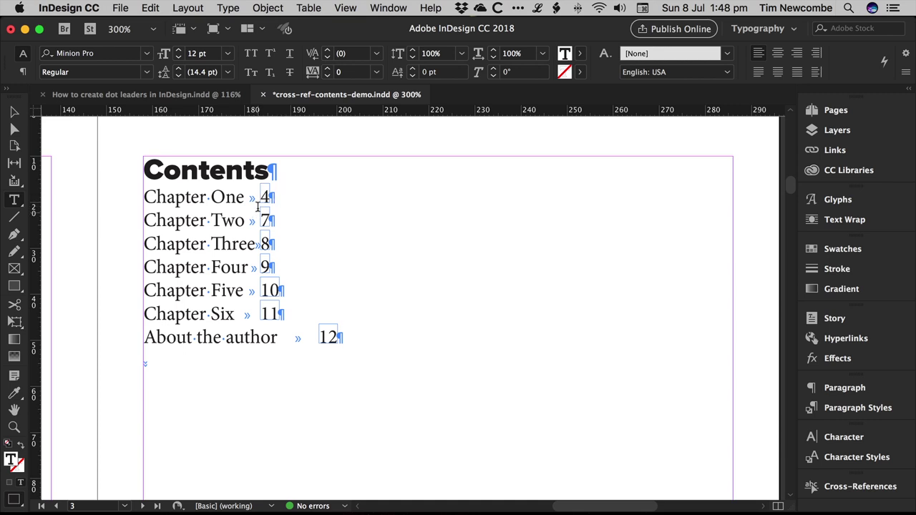
left_click_drag(143, 188, 406, 323)
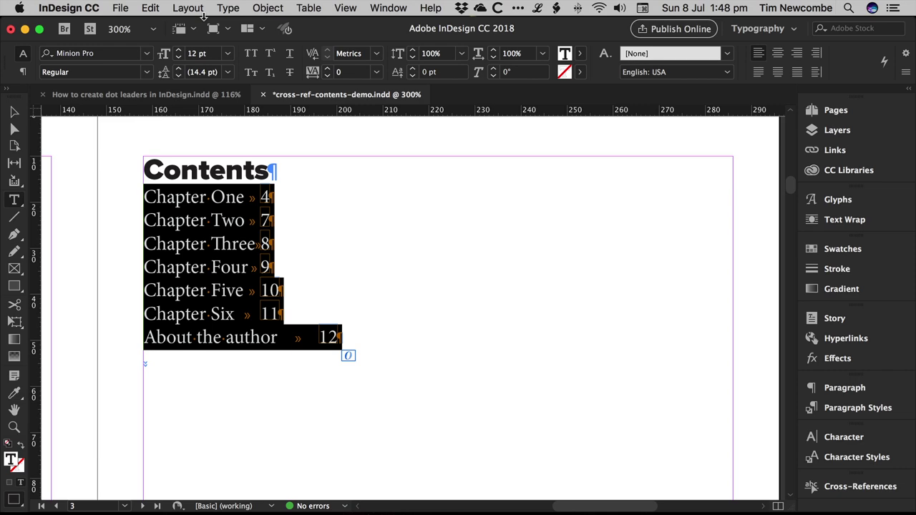
Dock the Tabs panel above the contents frame and add a tab stop at 50.8 mm.
left_click(227, 8)
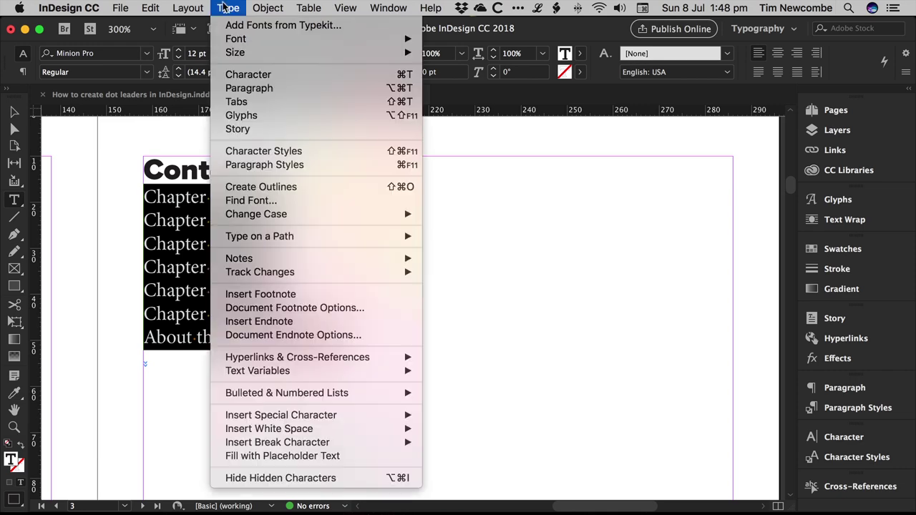
left_click(238, 102)
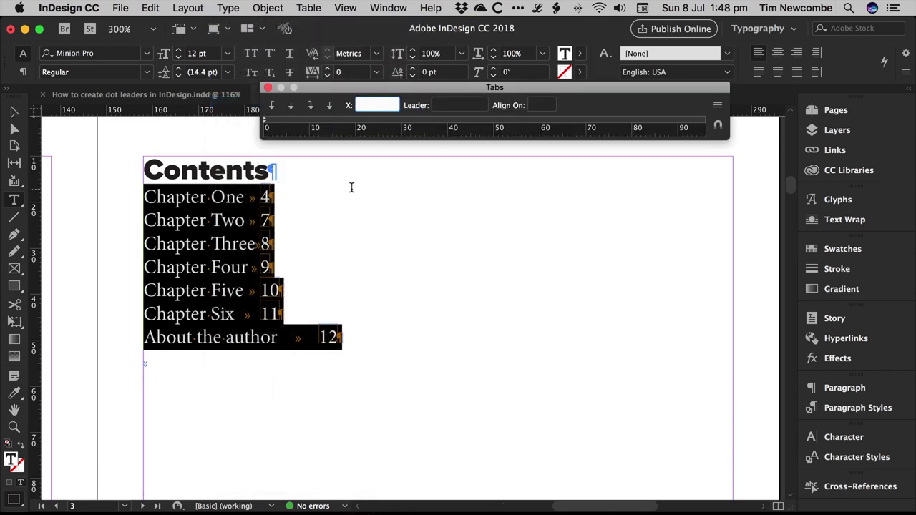
left_click_drag(364, 88, 317, 90)
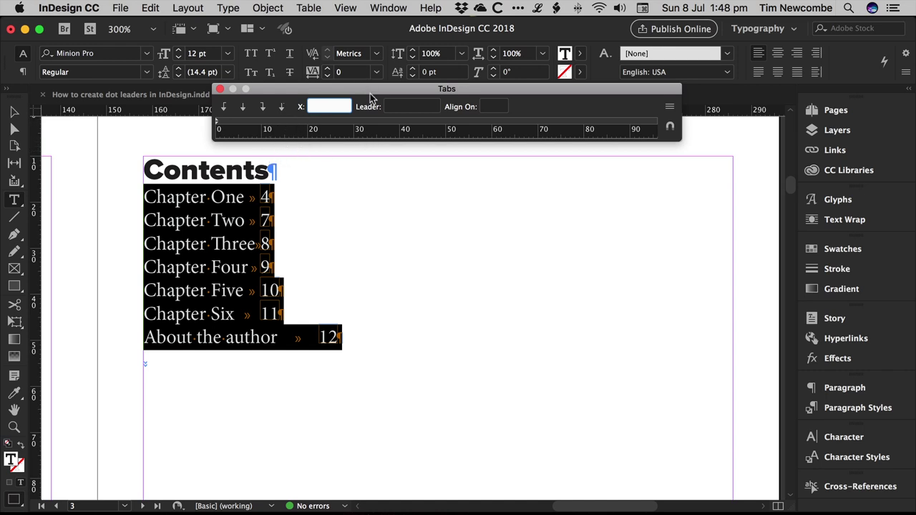
left_click_drag(371, 95, 321, 98)
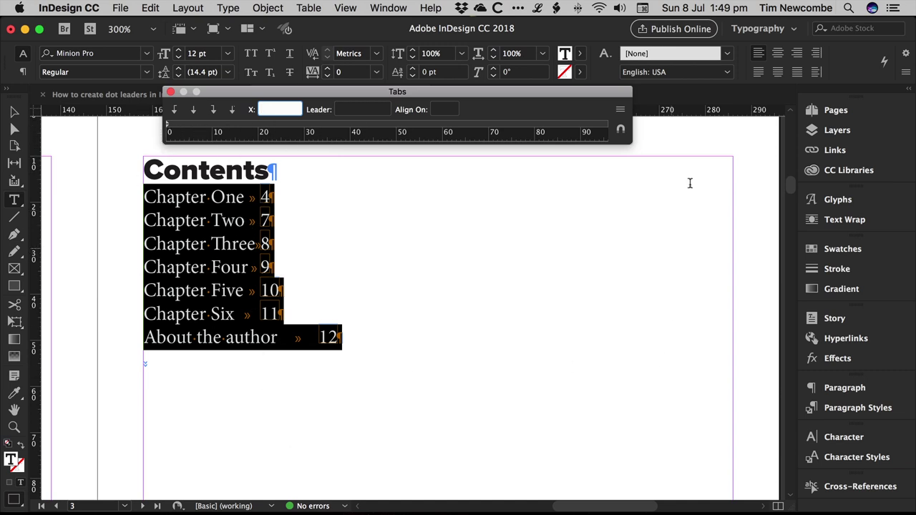
left_click_drag(233, 96, 212, 81)
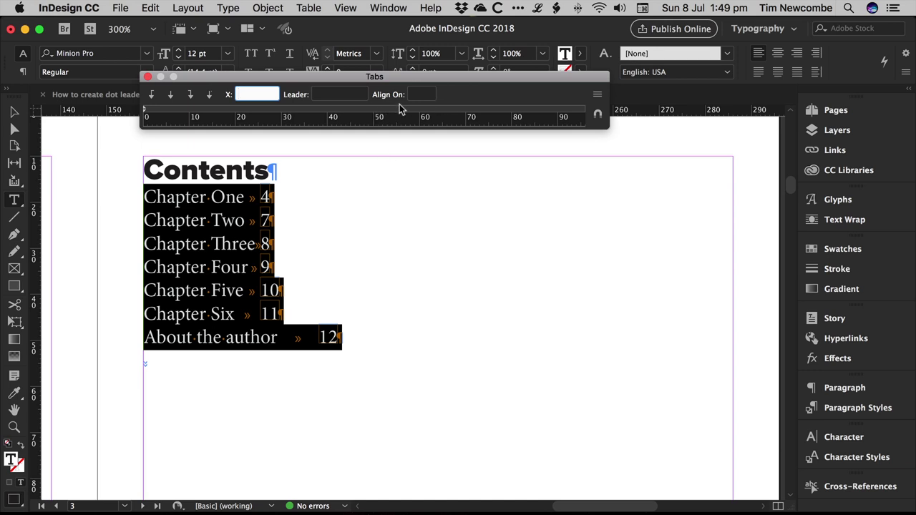
left_click(378, 108)
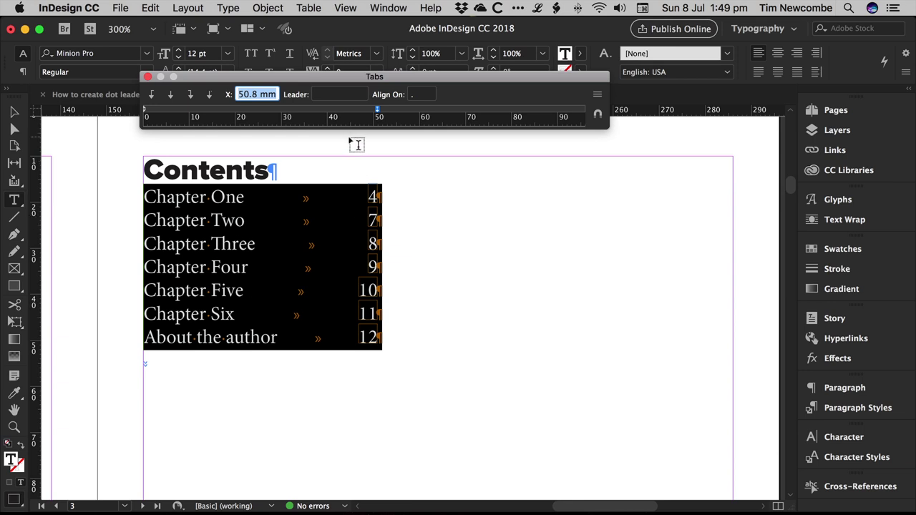
Set a period as the tab leader so dots fill each title-to-page-number gap.
left_click(328, 95)
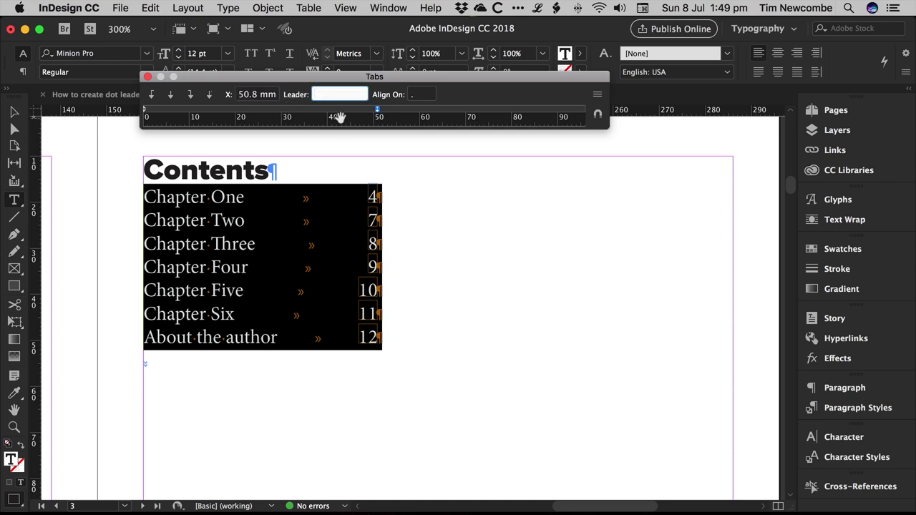
type(".")
left_click(256, 94)
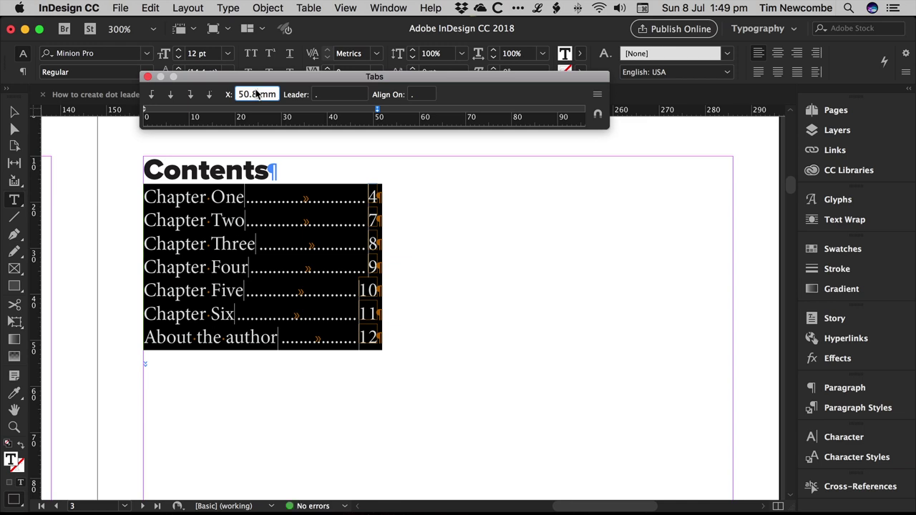
left_click(340, 230)
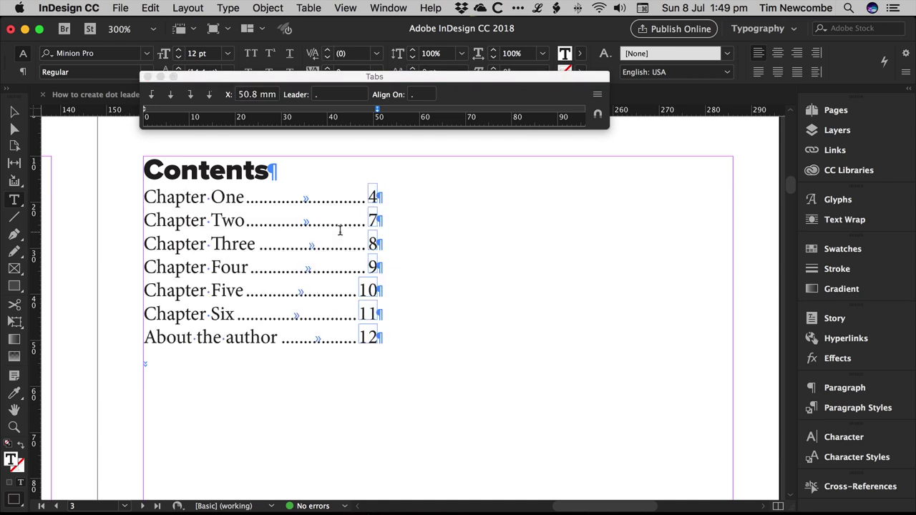
left_click(264, 204)
Try left-justified, centre-justified, then right-justified alignment for the 50 mm tab stop.
left_click_drag(144, 194, 433, 327)
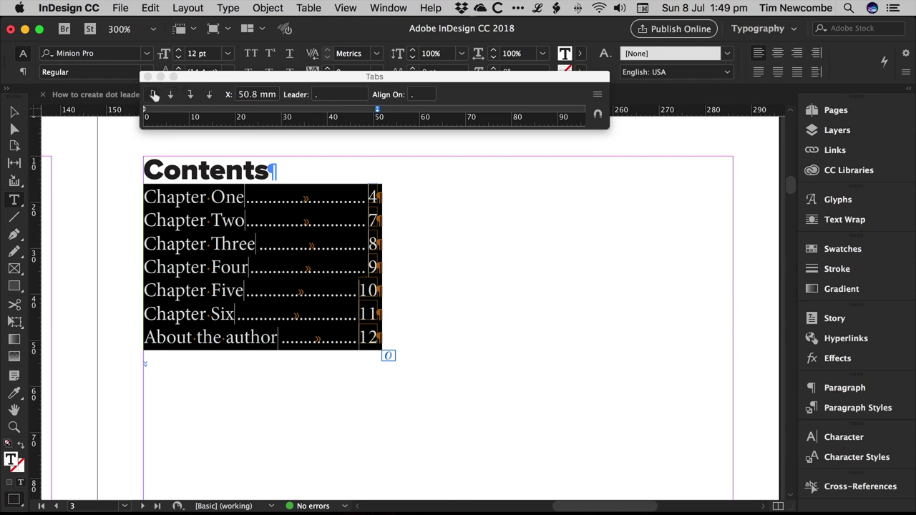
left_click(154, 95)
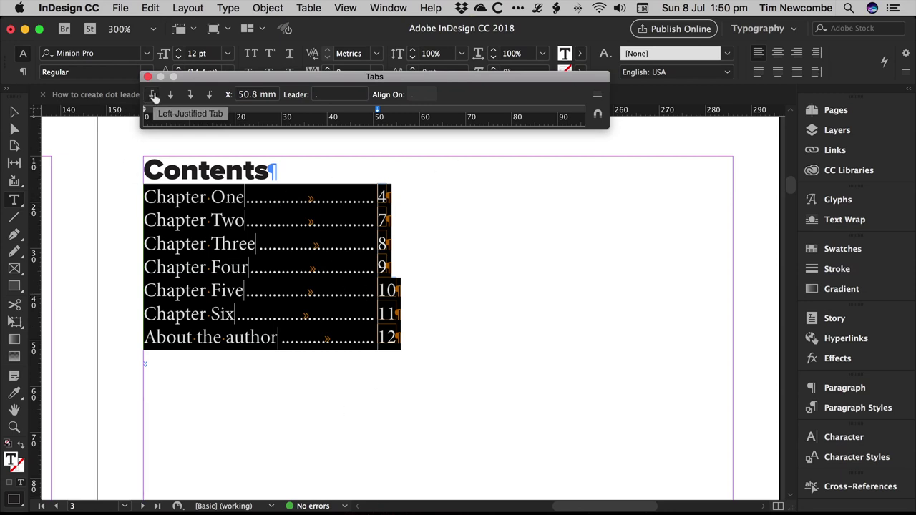
left_click(173, 96)
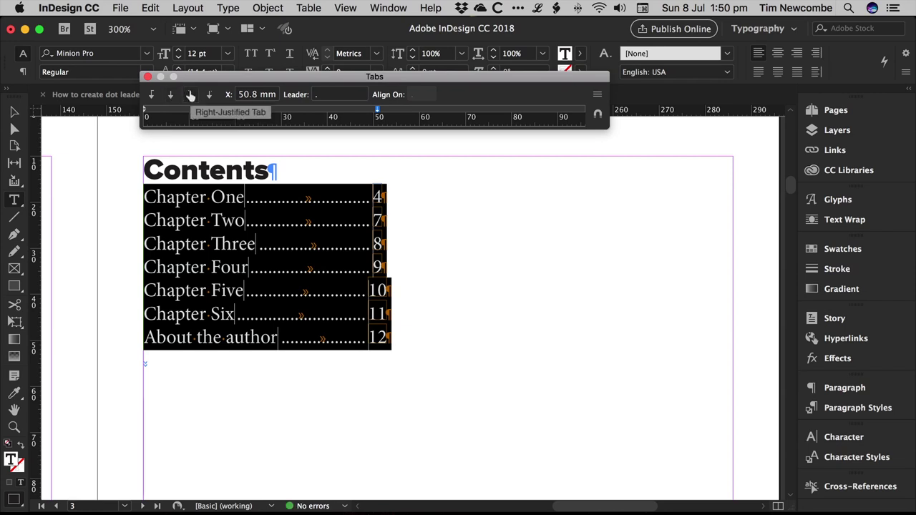
left_click(190, 95)
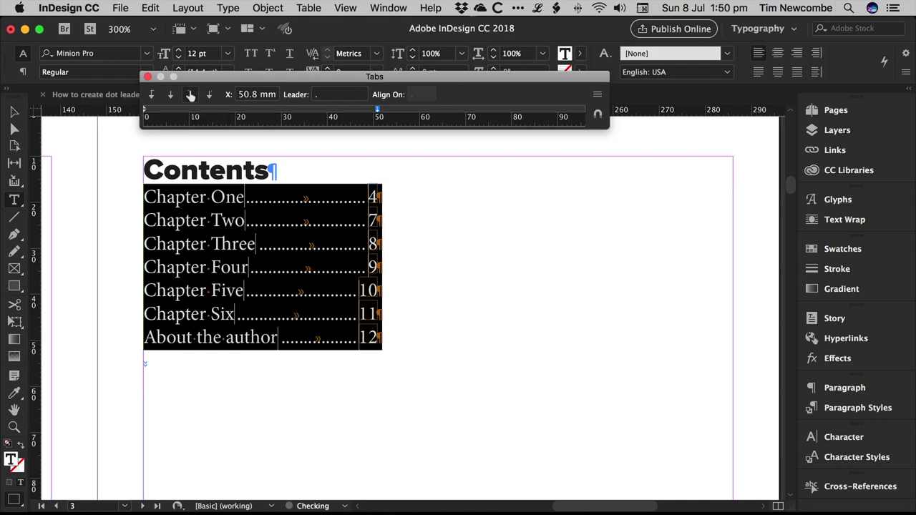
left_click(370, 198)
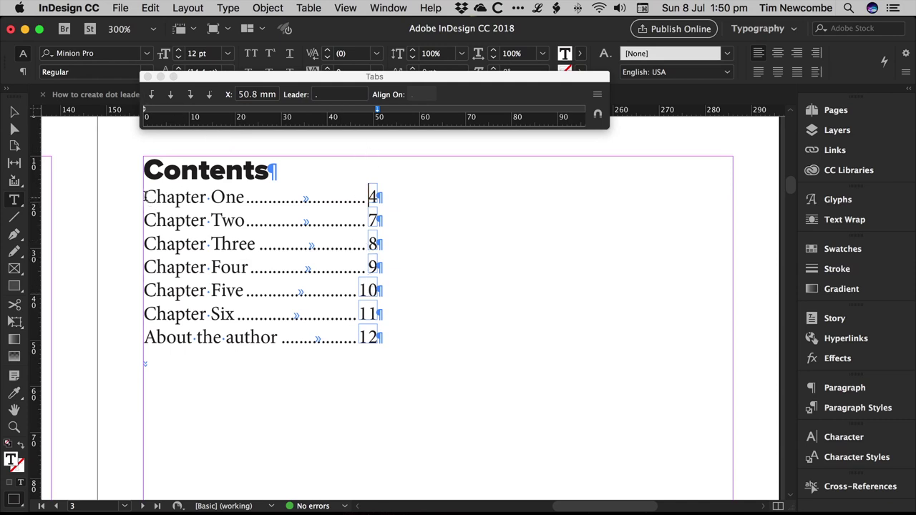
Compare left and right-justified again, keep the right-justified tab, and close the Tabs panel.
left_click_drag(145, 197, 410, 321)
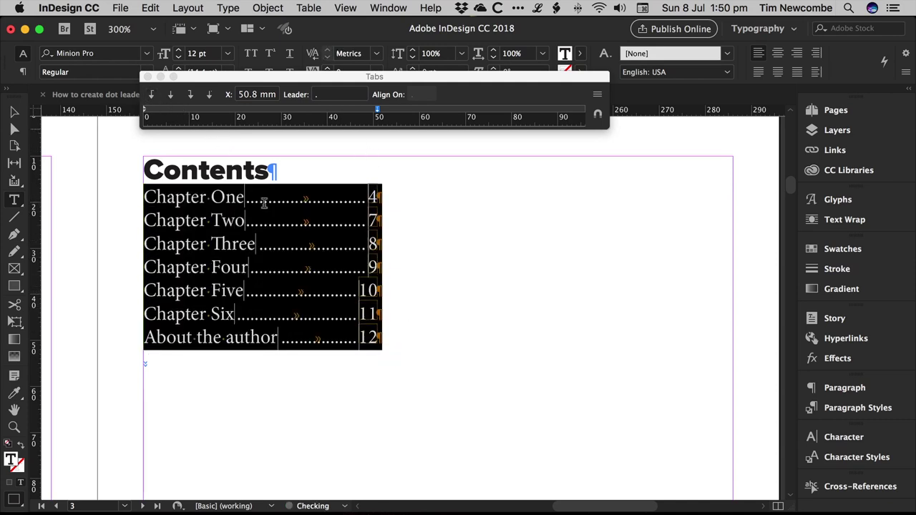
left_click(415, 336)
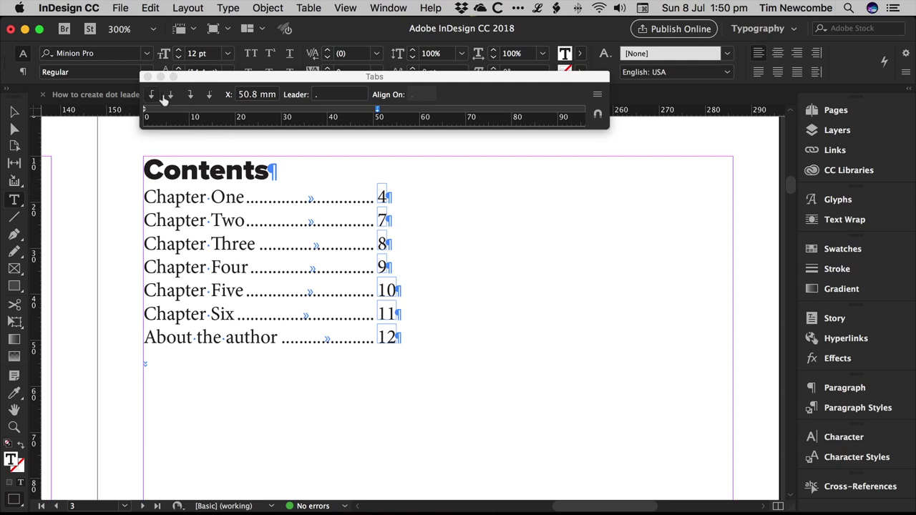
left_click_drag(145, 196, 460, 327)
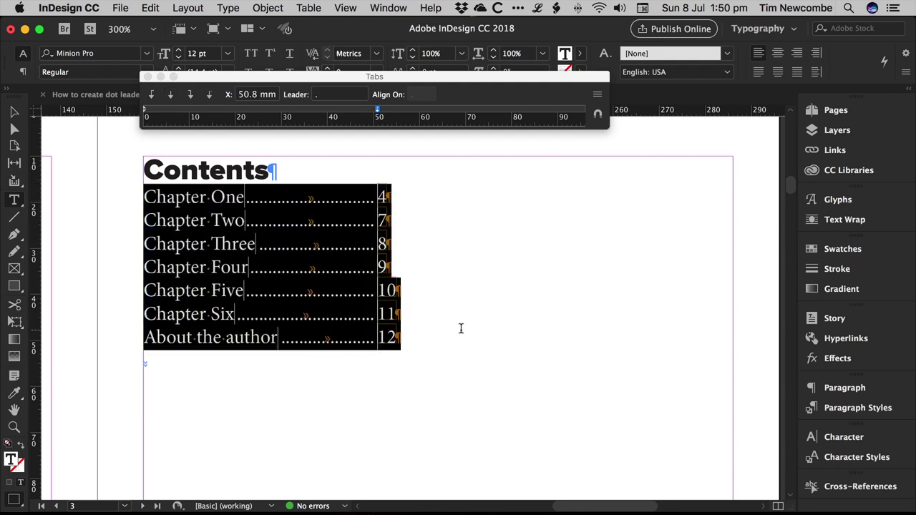
left_click(190, 95)
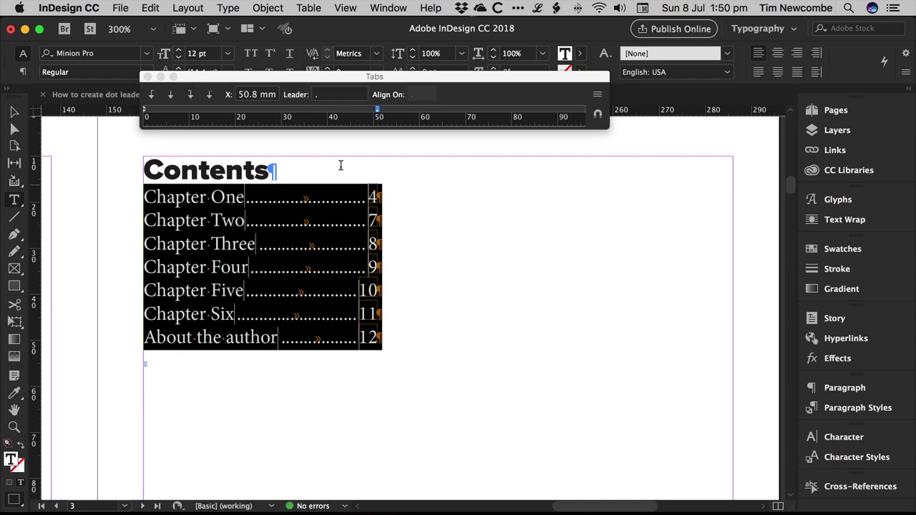
left_click(147, 77)
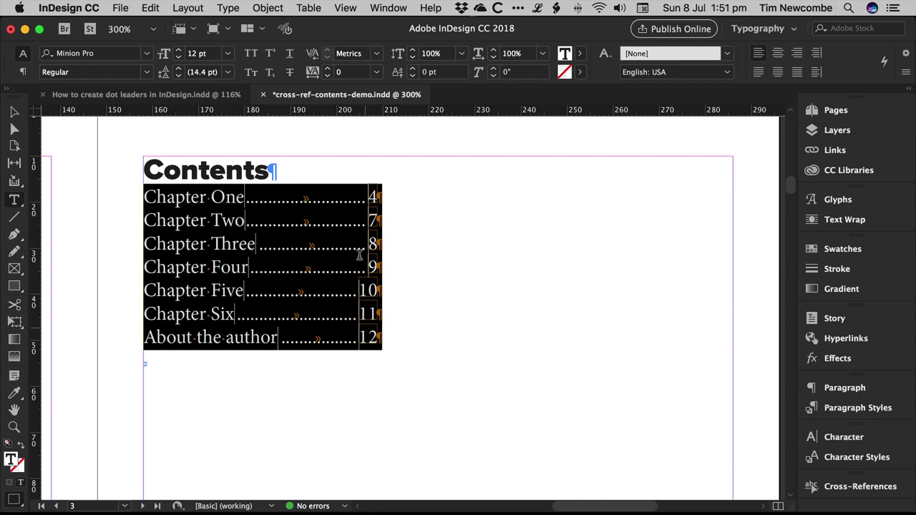
Apply Align Right to the contents lines so leaders run to flush-right page numbers 4 to 12.
left_click(798, 54)
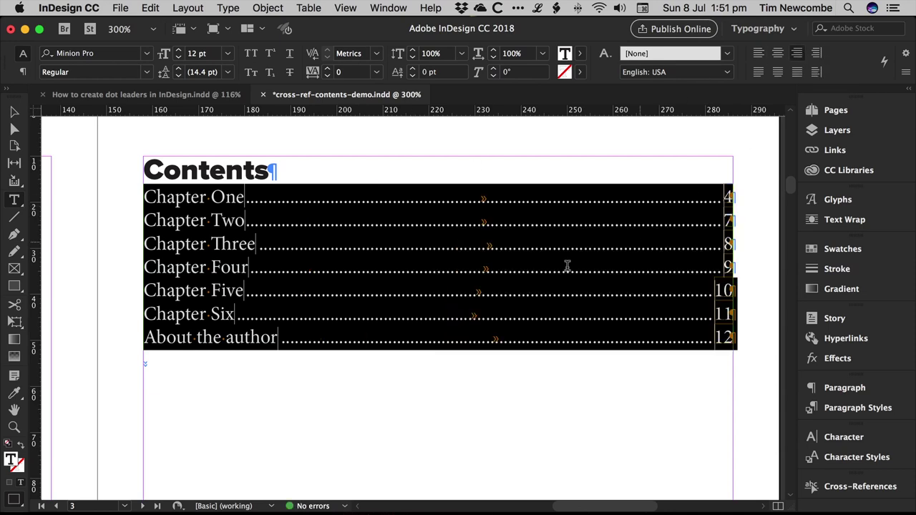
left_click(534, 228)
left_click(724, 243)
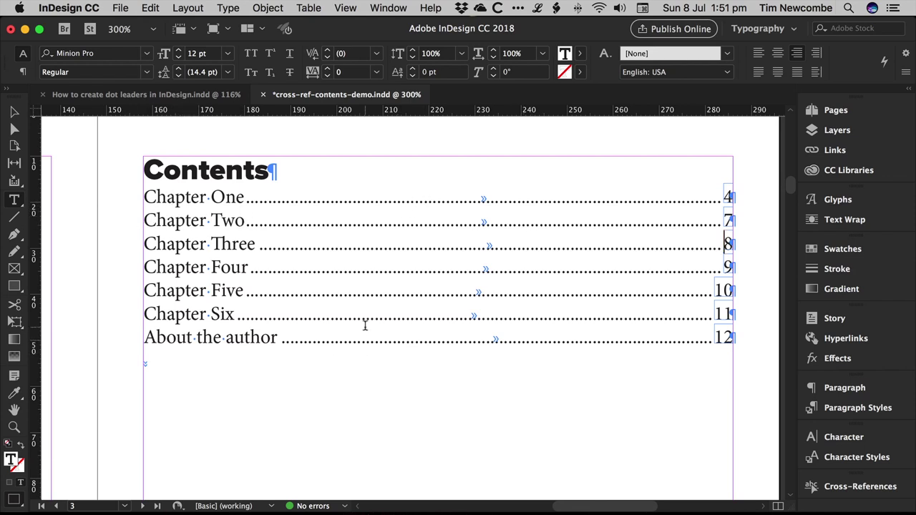
left_click(177, 196)
Select the Chapter One line and change its tab leader character from a period to x.
left_click(145, 197)
triple_click(144, 197)
scroll(394, 208, "right", 5)
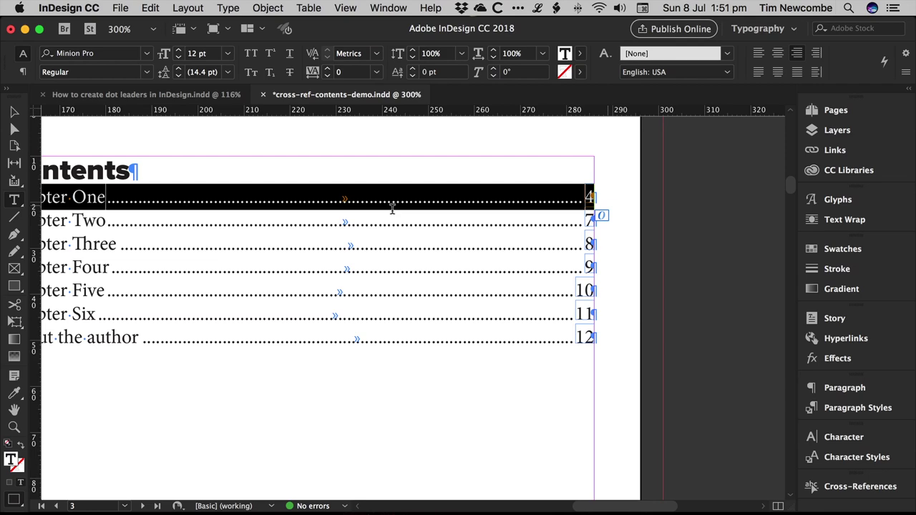
left_click(227, 8)
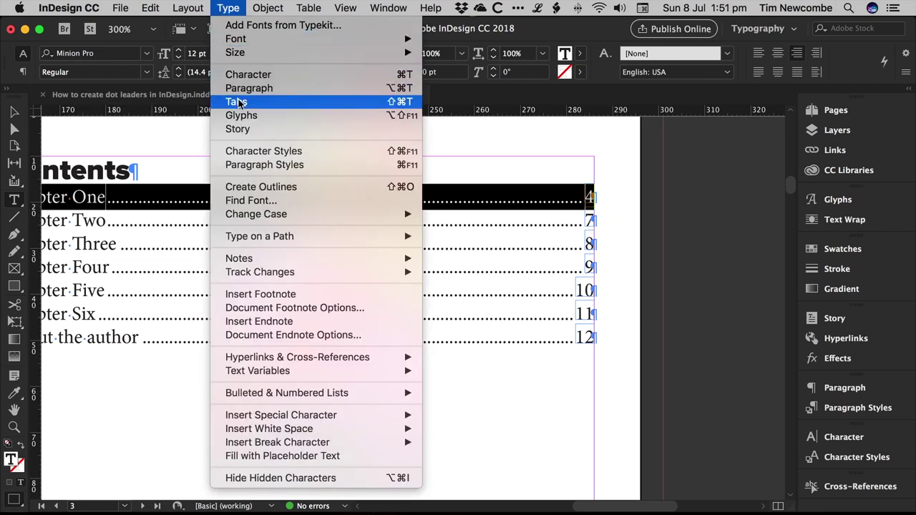
left_click(241, 100)
left_click(330, 94)
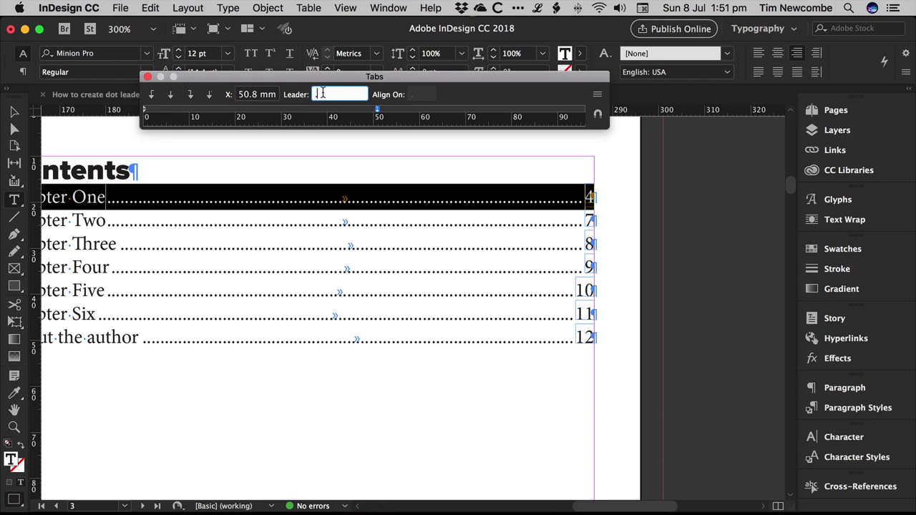
left_click_drag(322, 94, 310, 98)
type("x")
left_click(261, 98)
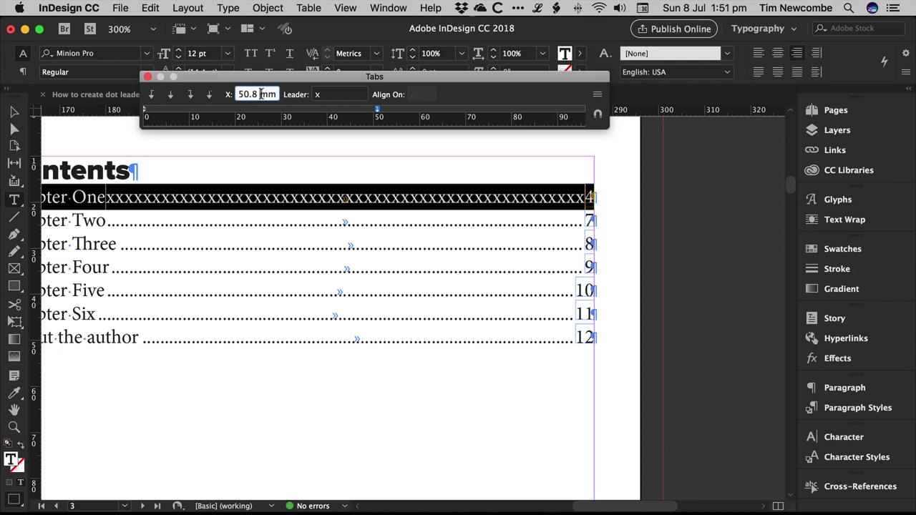
Replace the Chapter One leader x with a slash and close the Tabs panel.
left_click_drag(338, 98, 313, 98)
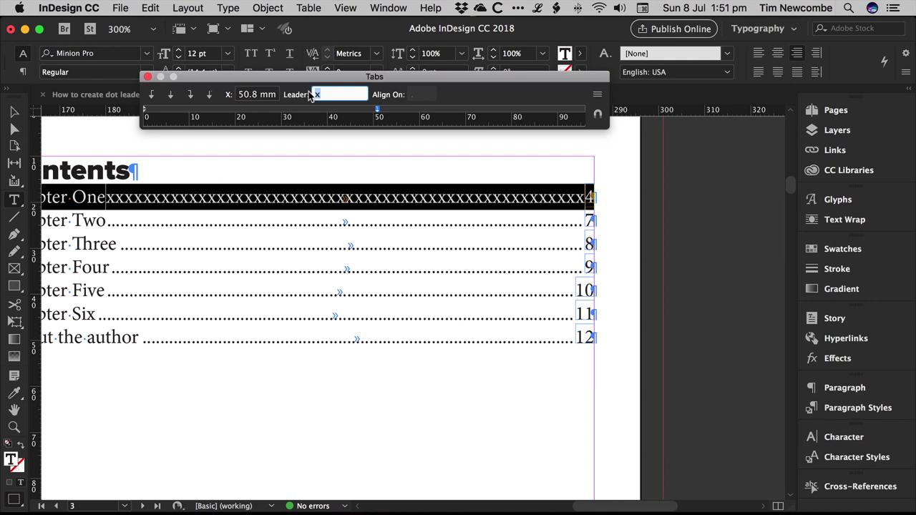
type("/")
double_click(267, 95)
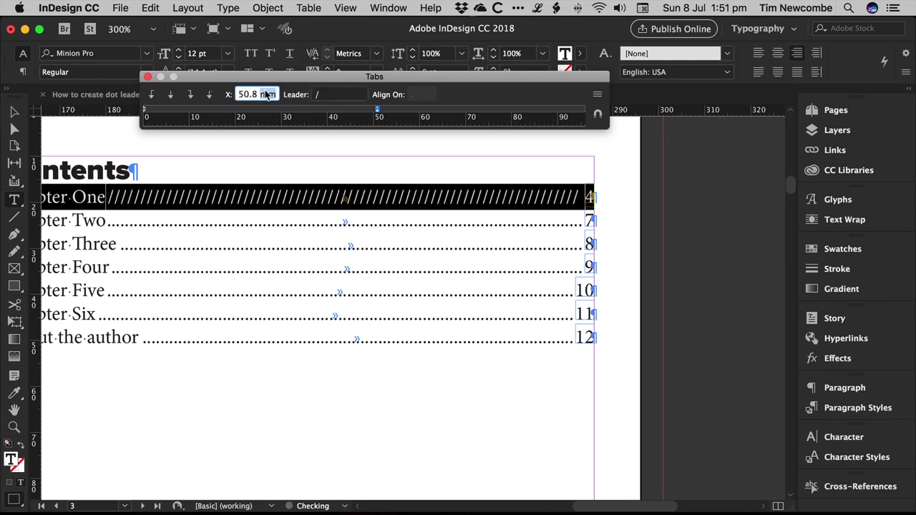
left_click(148, 76)
left_click(231, 238)
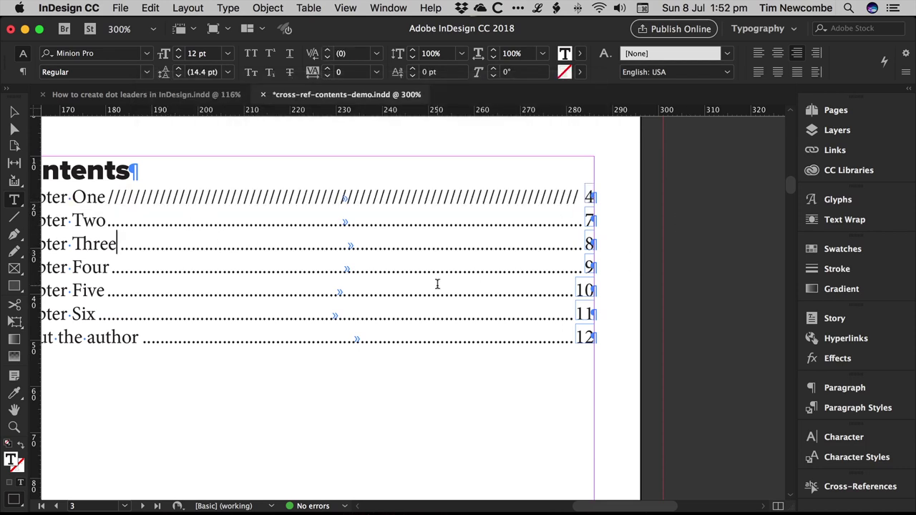
Zoom out to 200%, pan to the frame, and undo the Chapter One leader back to dots.
key("super+minus")
left_click_drag(437, 285, 533, 274)
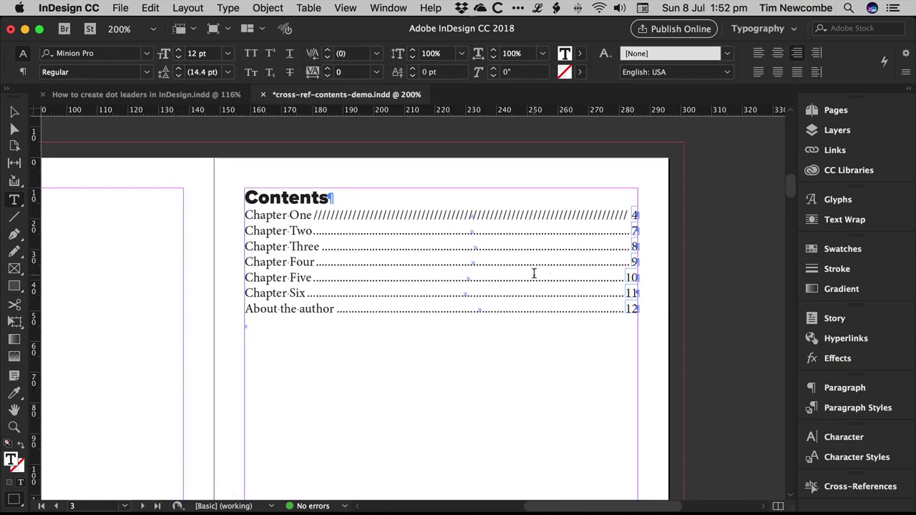
key("super+z")
key("super+z")
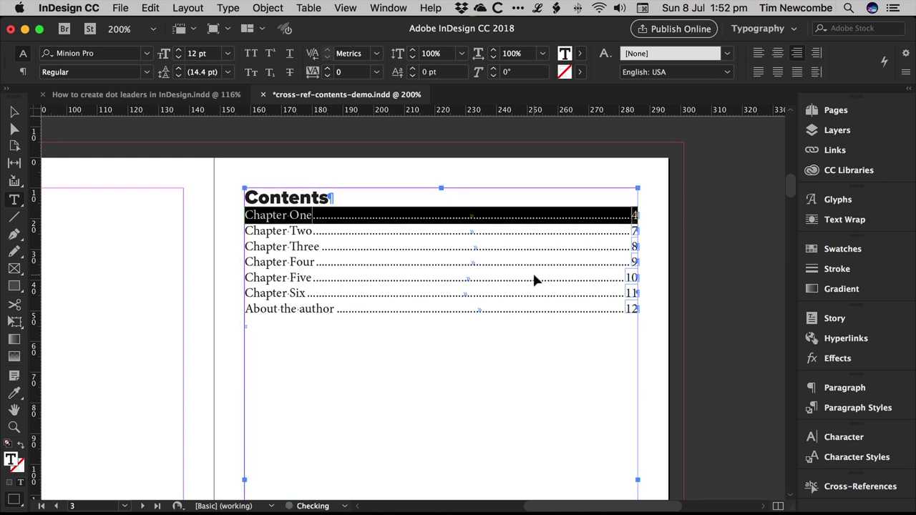
left_click(534, 273)
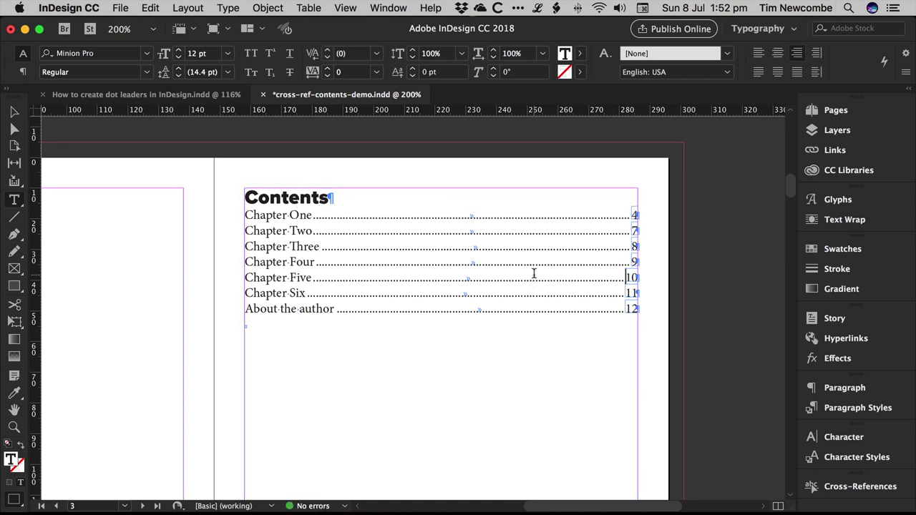